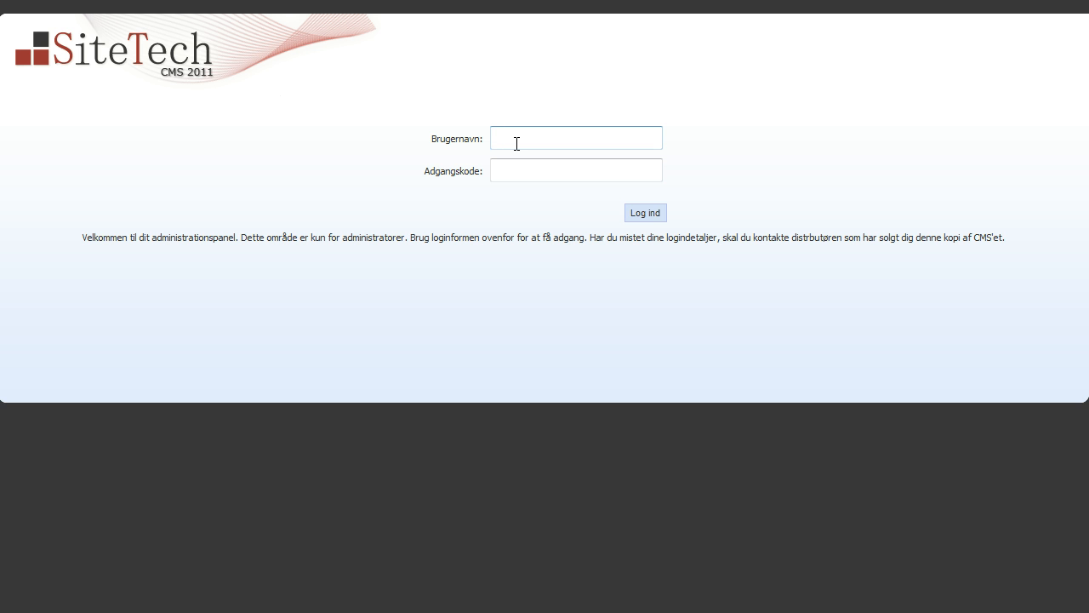
Enter the administrator username in Brugernavn and move on to the Adgangskode field
text(dministrator)
key(Tab)
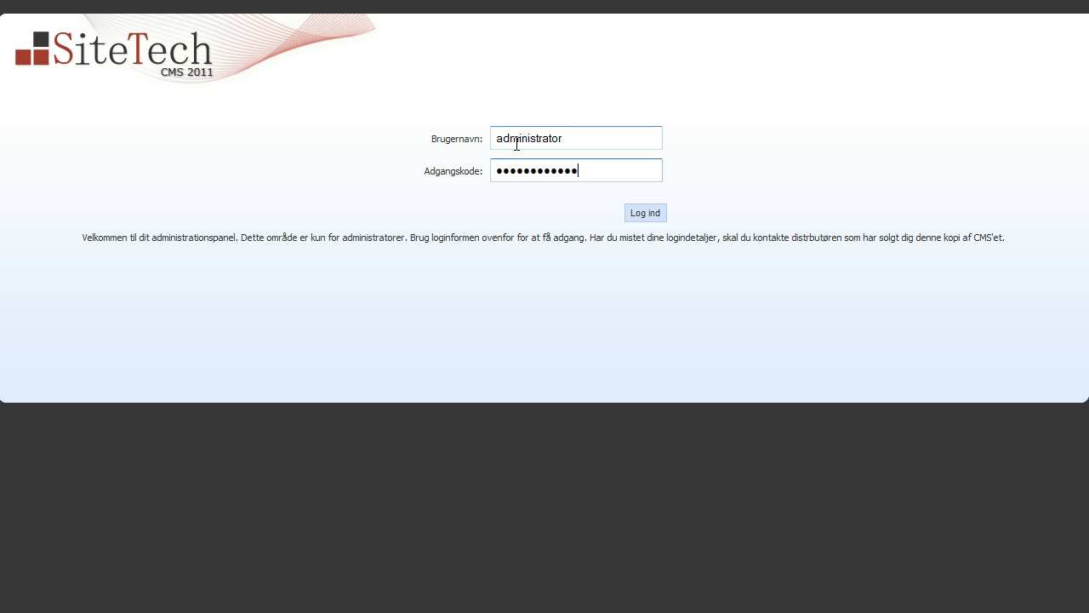
Sign in and open the Artikler list from the CMS Administration area
click(639, 219)
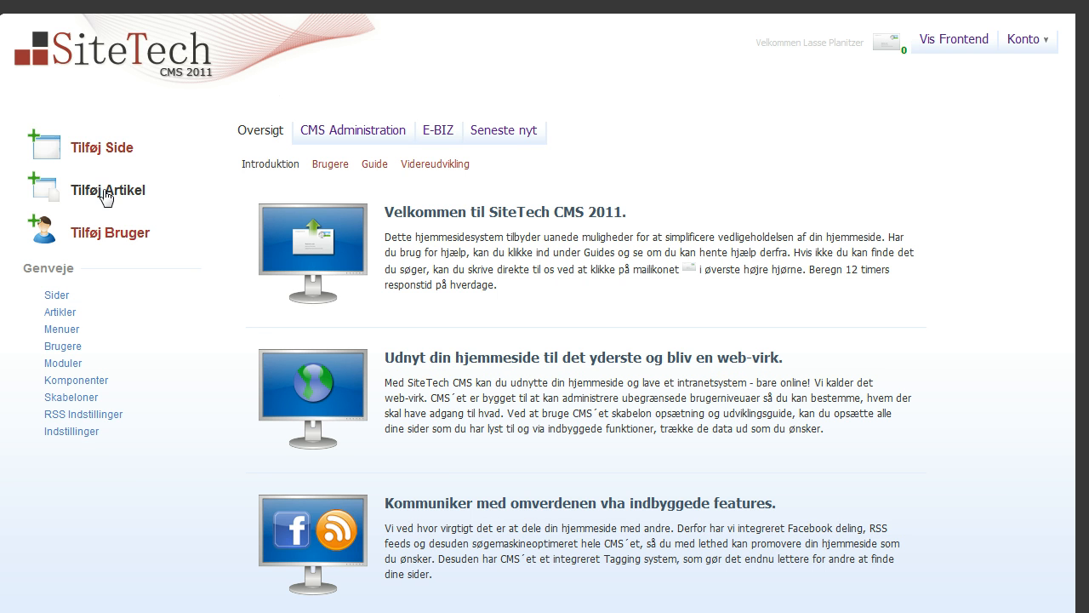
click(334, 137)
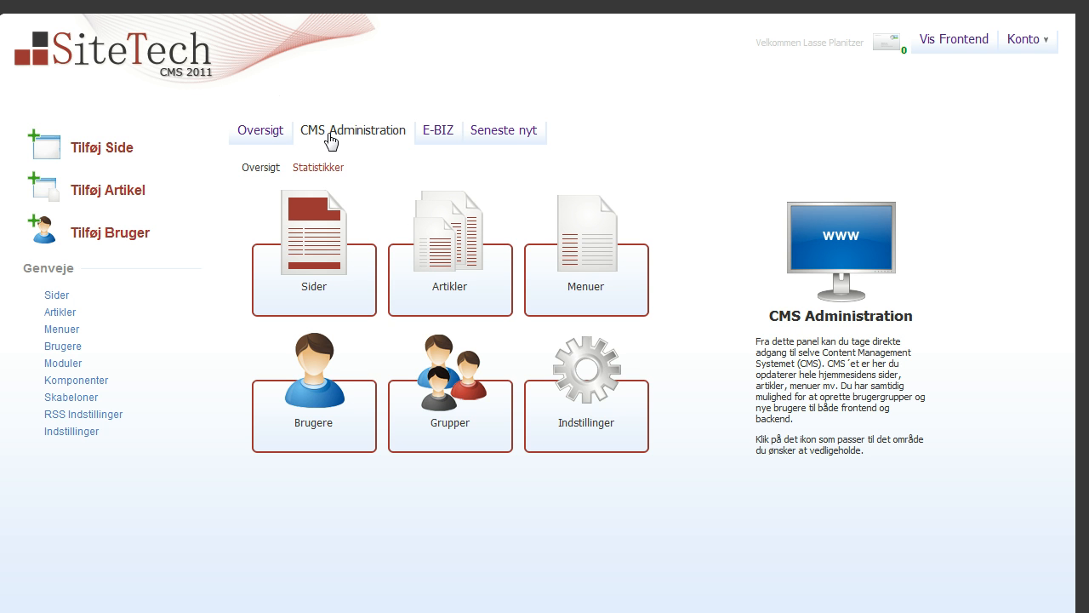
click(427, 259)
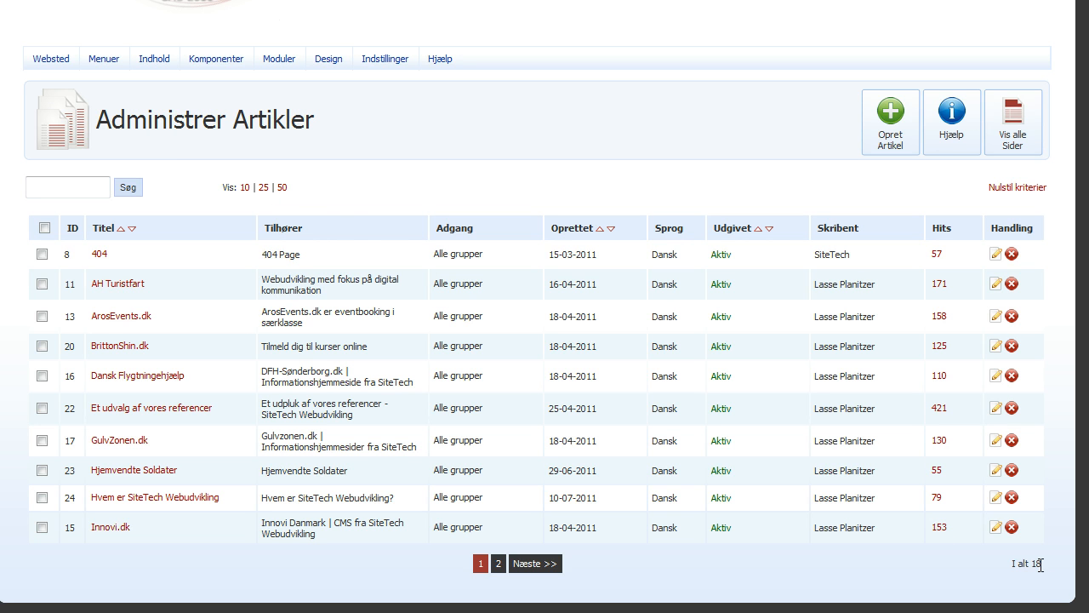
Switch the article list to 25 per page and scroll through all 18 articles
drag(1040, 566, 1018, 566)
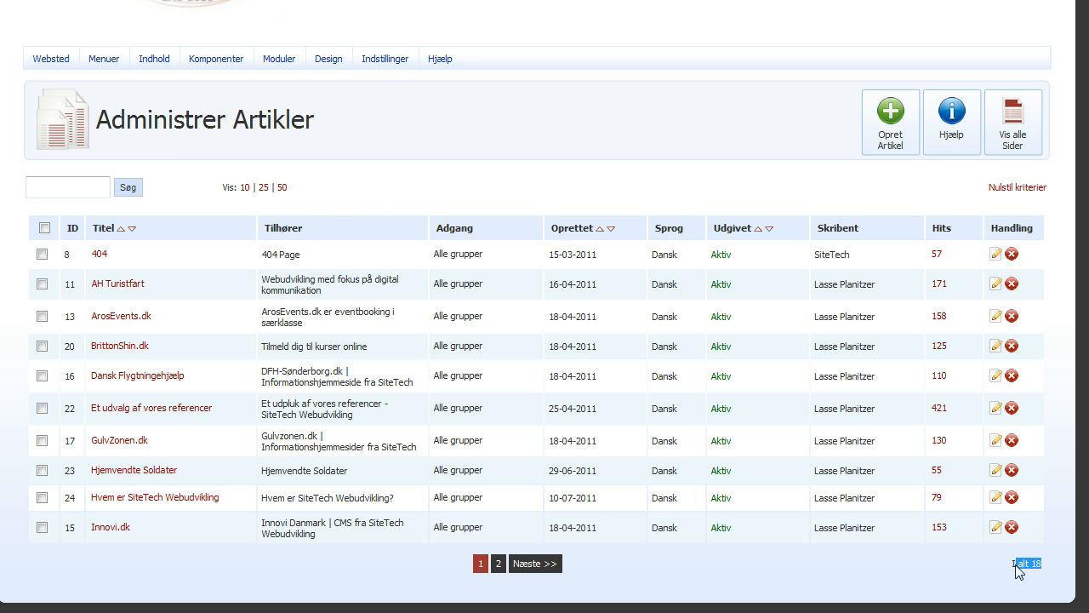
click(266, 199)
scroll(394, 225, down, 3)
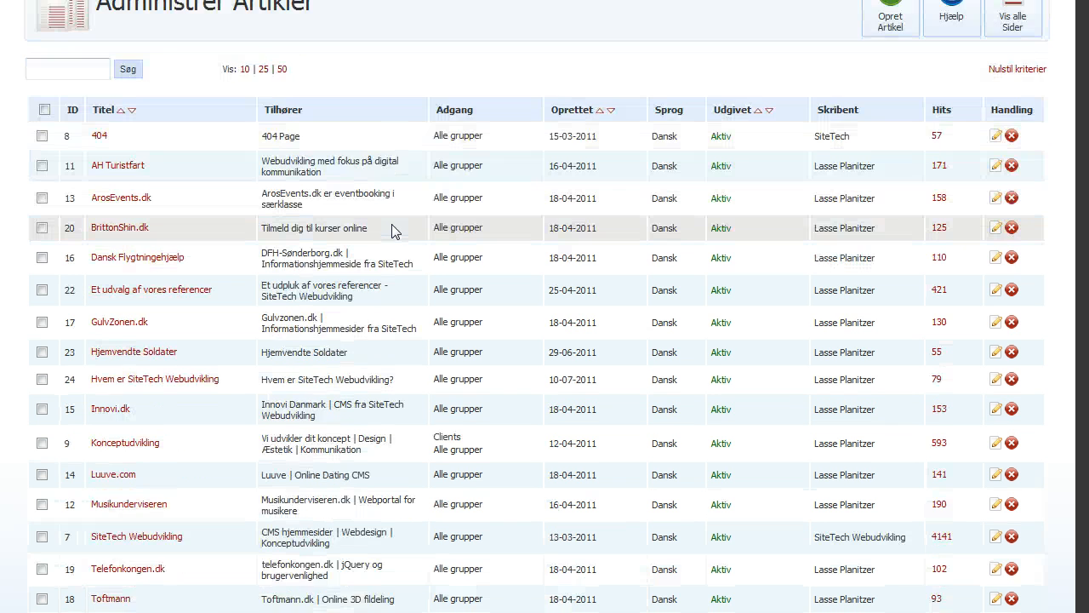
scroll(391, 228, down, 2)
scroll(392, 228, down, 1)
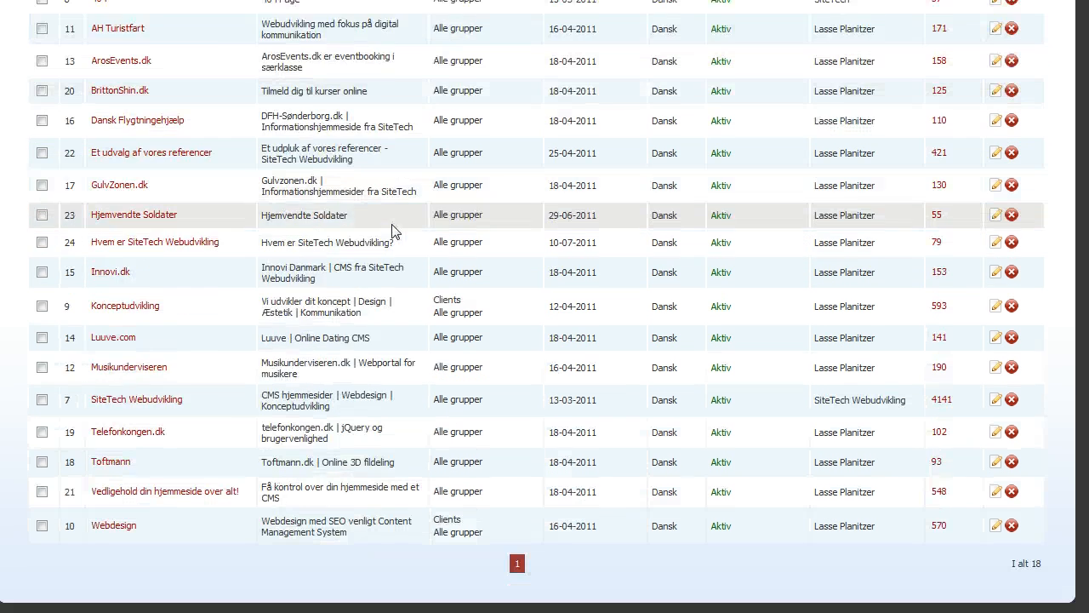
scroll(298, 204, up, 2)
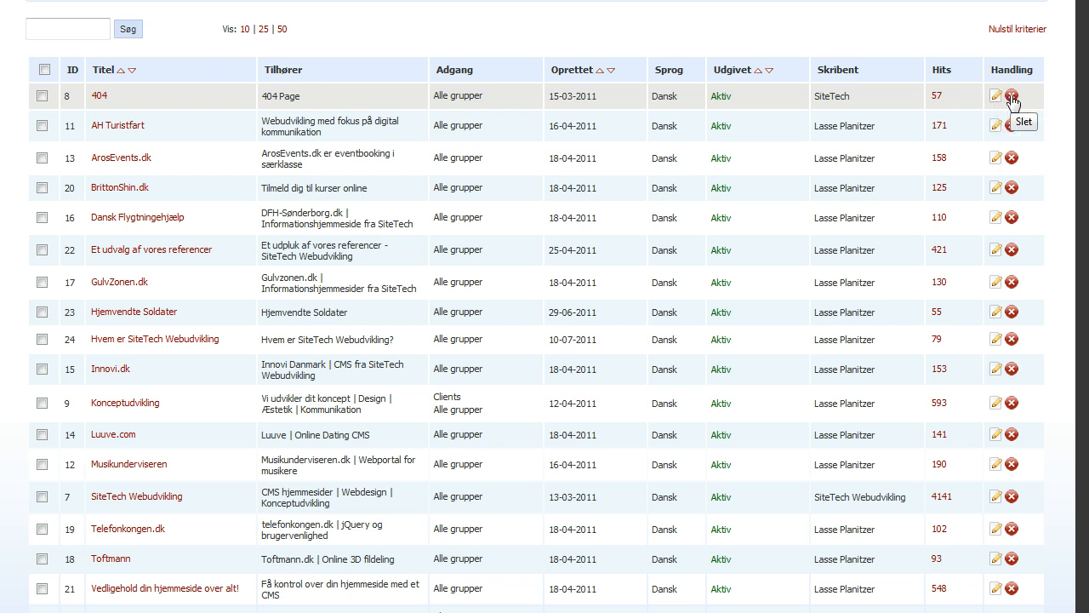
mouse_move(195, 100)
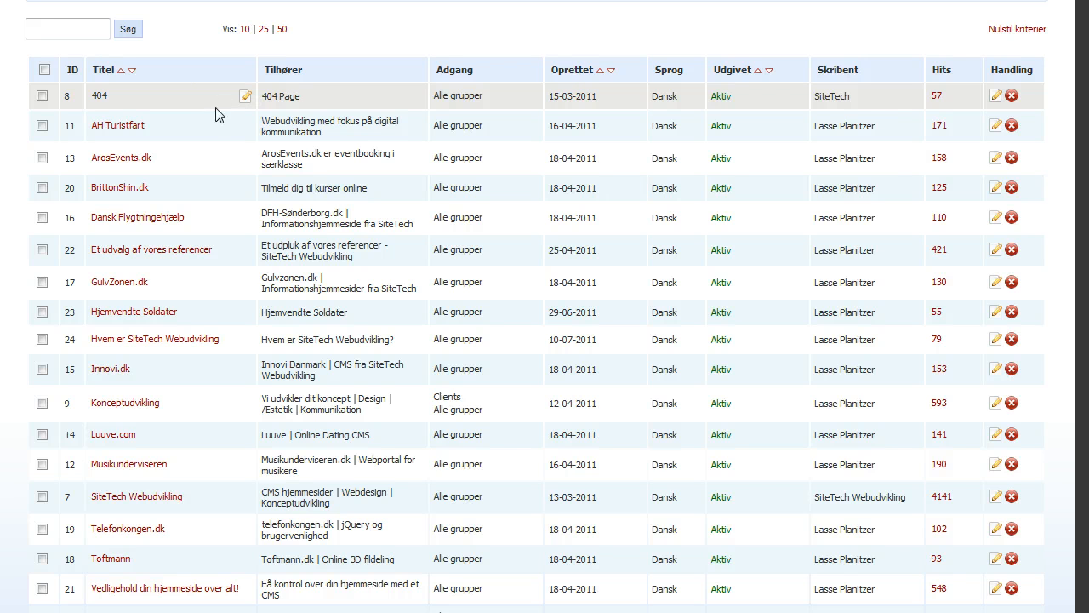
Open the 404 article in the editor
click(245, 96)
scroll(111, 347, down, 2)
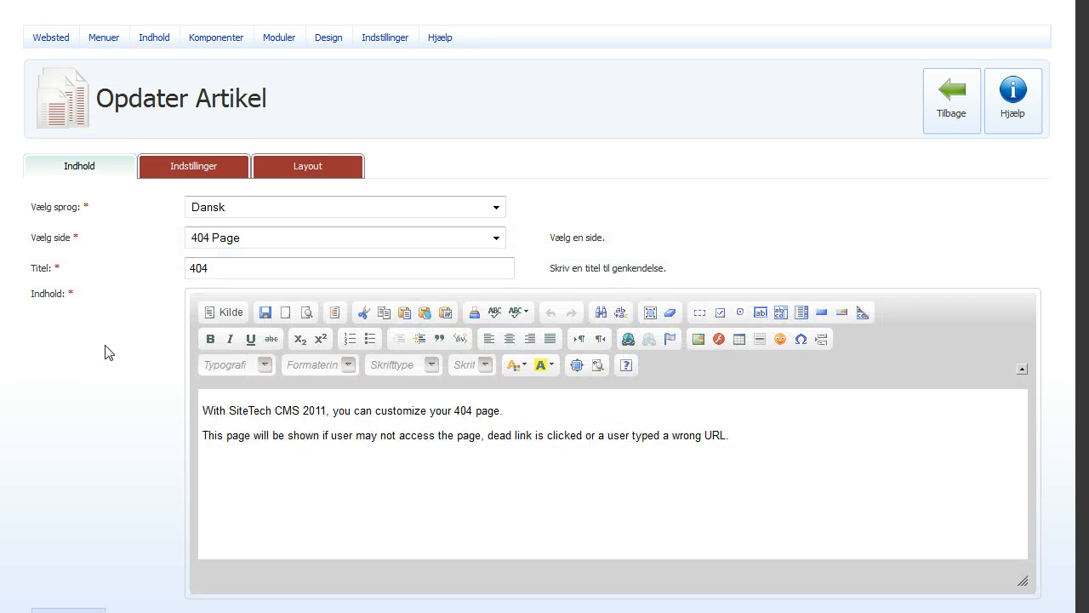
click(212, 270)
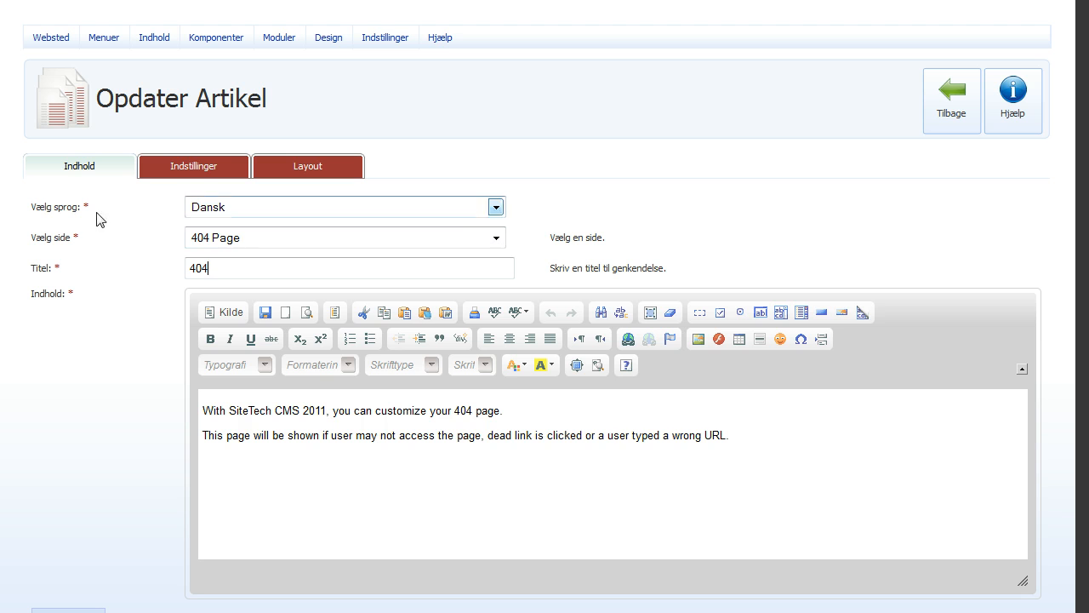
scroll(93, 272, down, 1)
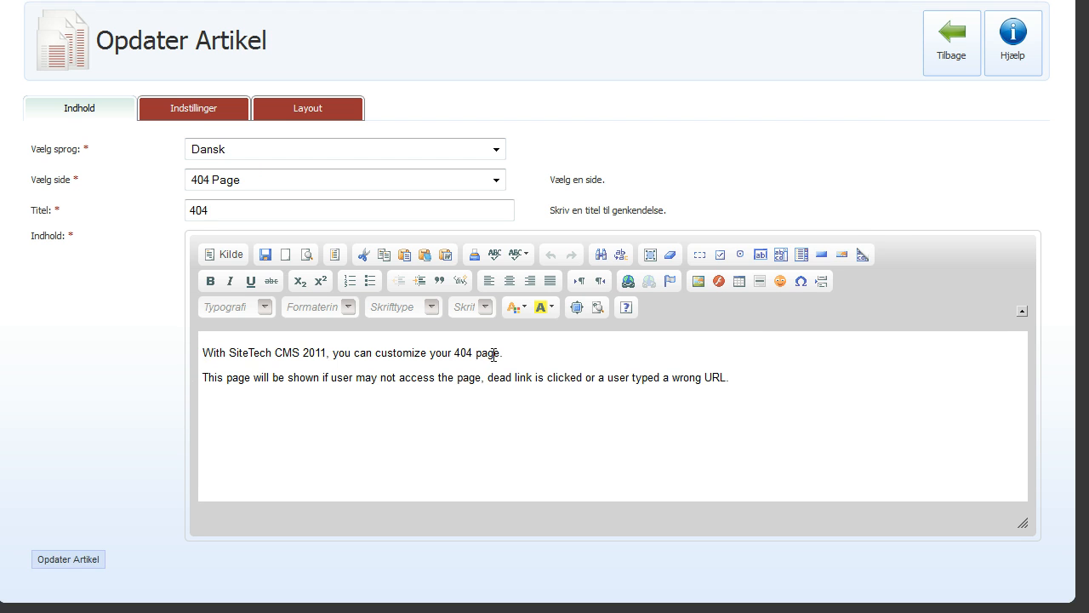
Select both body paragraphs and type 'Siden du søger' over them
click(441, 377)
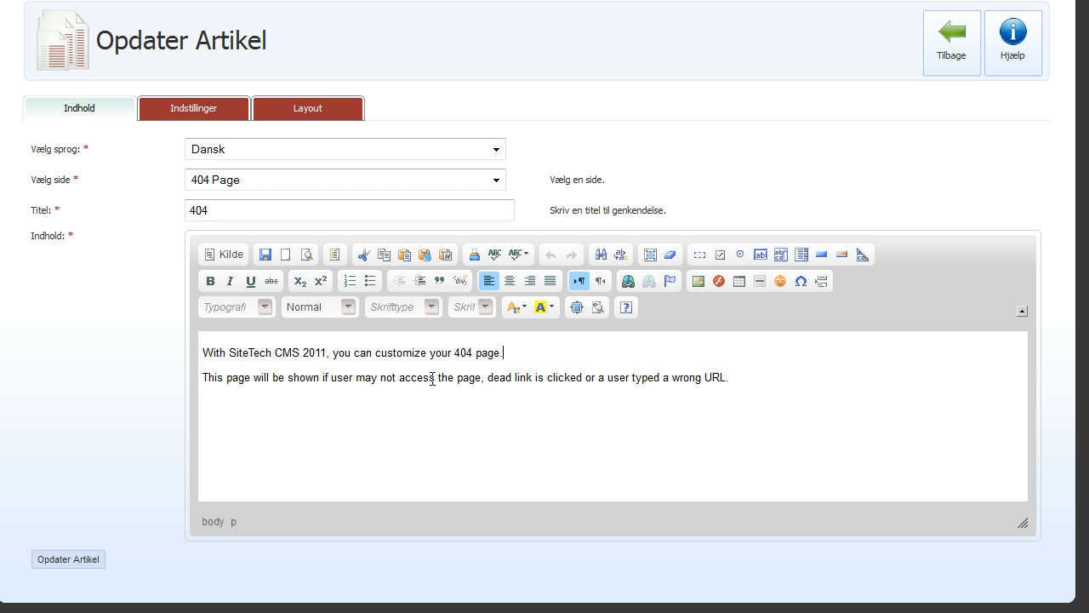
drag(784, 388, 152, 352)
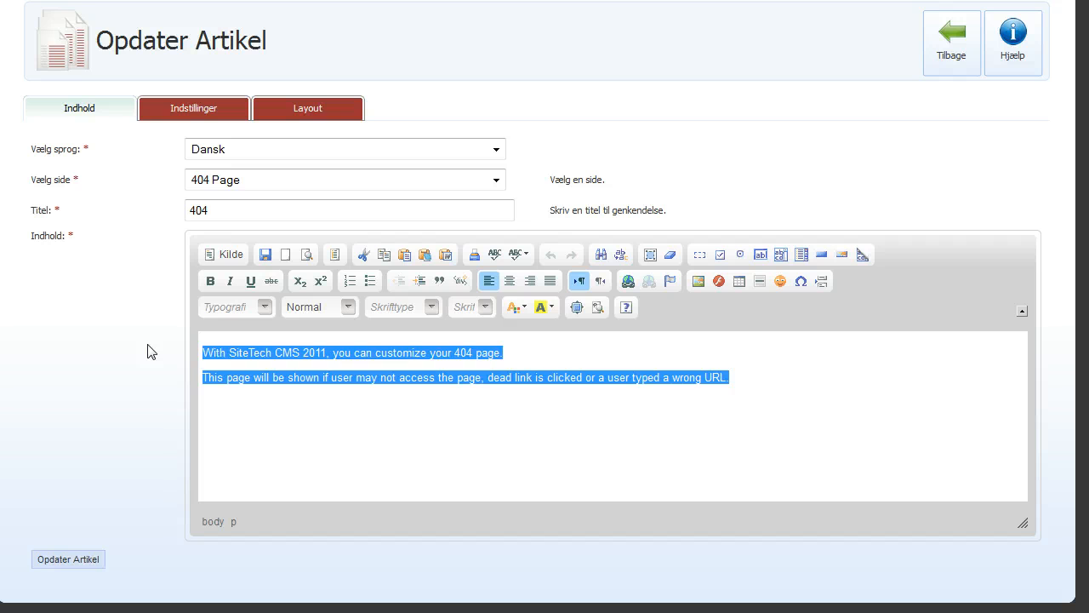
text(Siden du søger findes ikke)
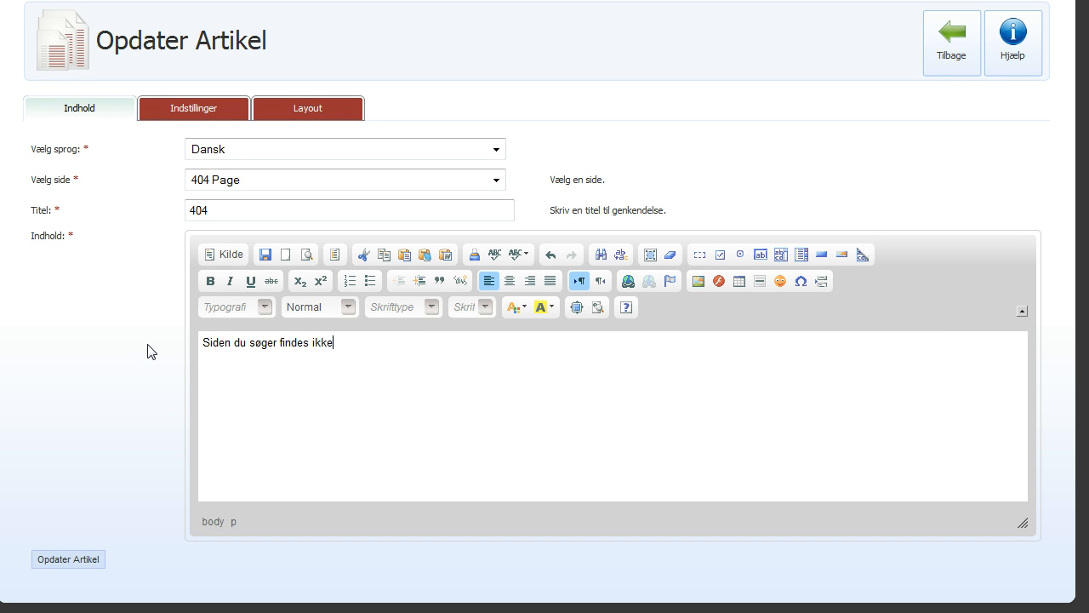
click(176, 110)
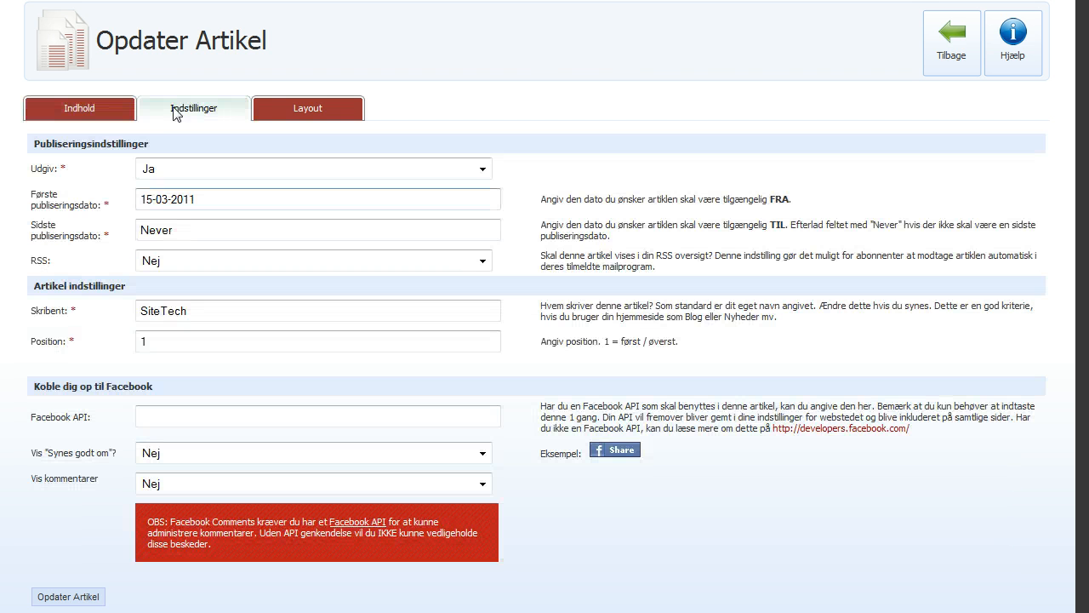
click(193, 174)
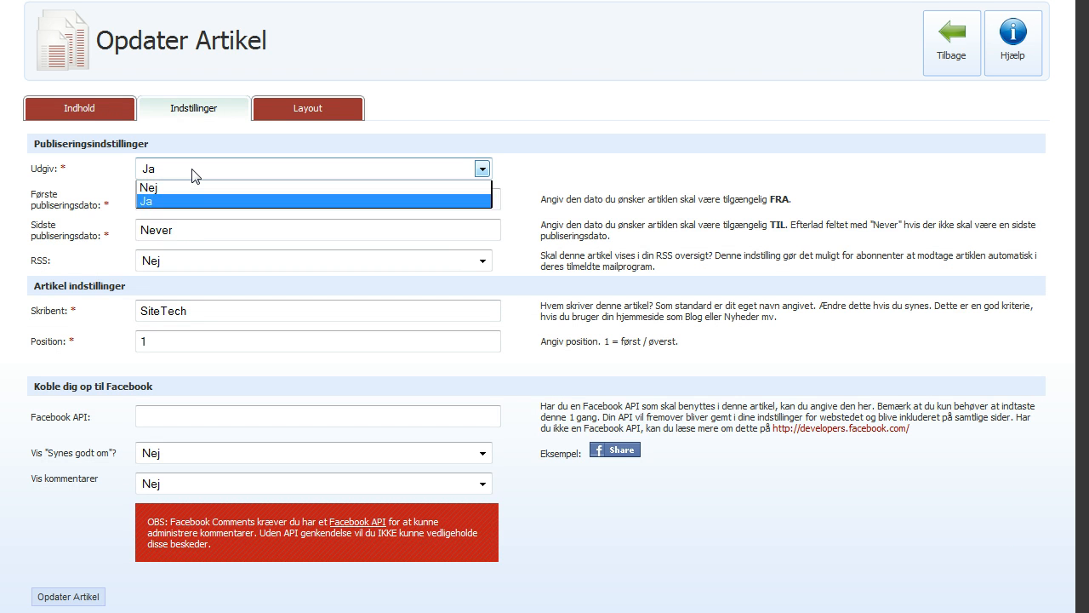
click(192, 175)
click(207, 201)
click(193, 228)
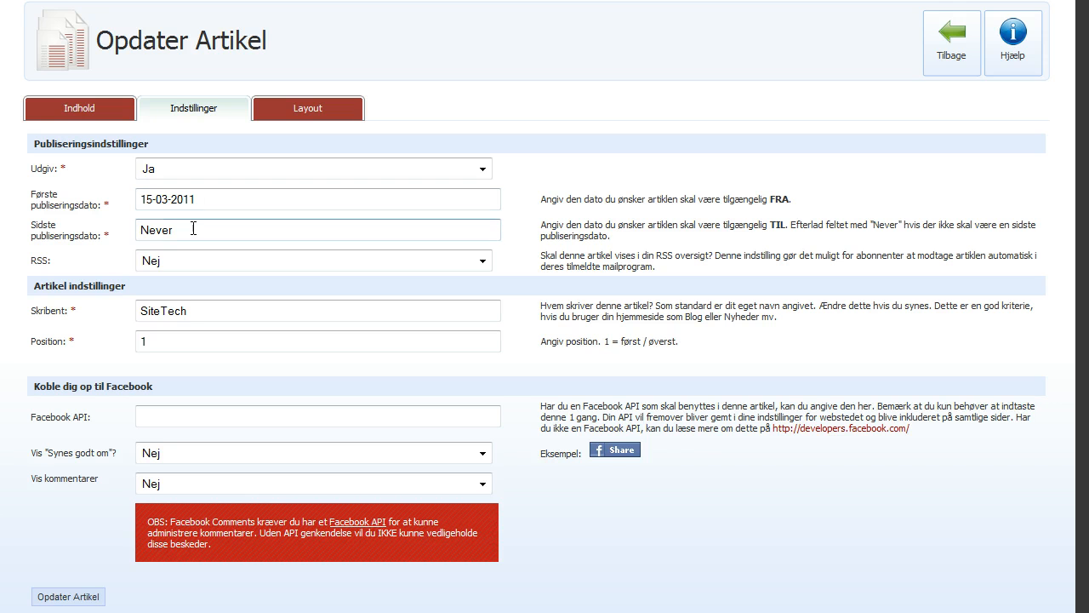
click(176, 261)
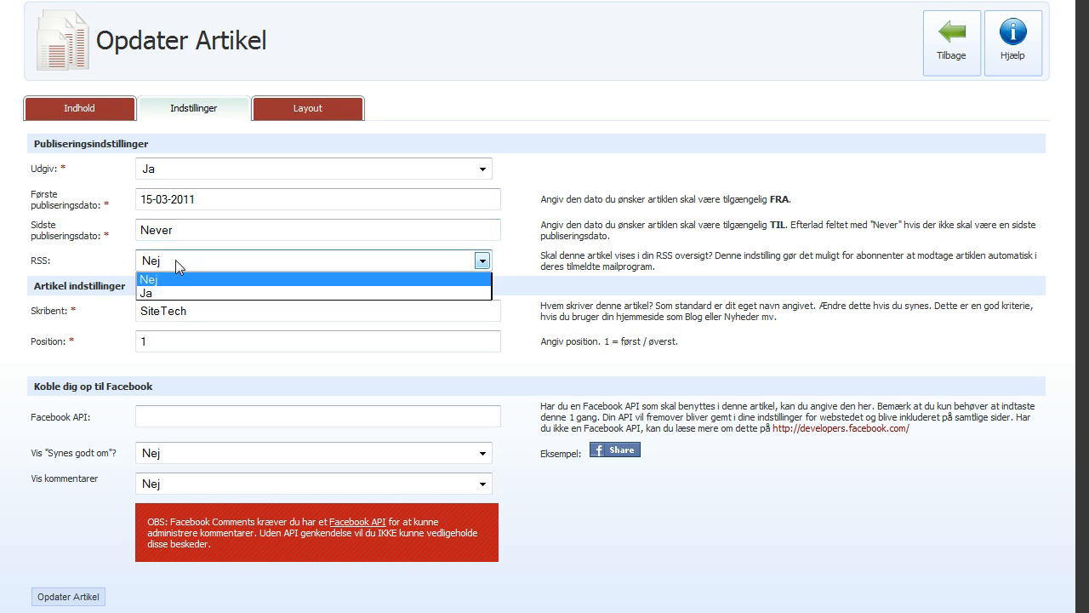
click(174, 274)
click(184, 230)
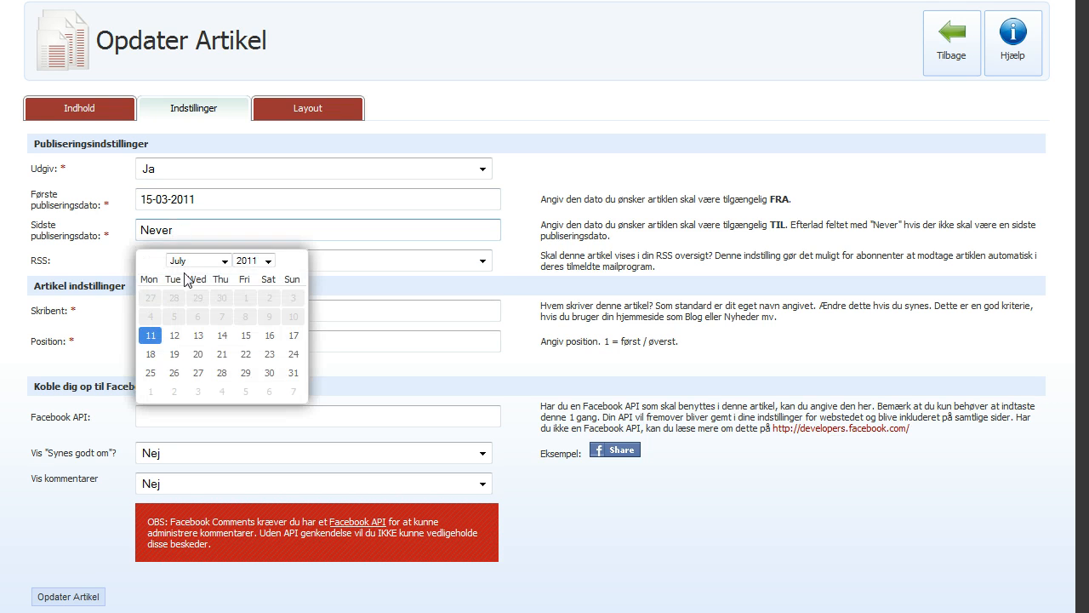
click(68, 233)
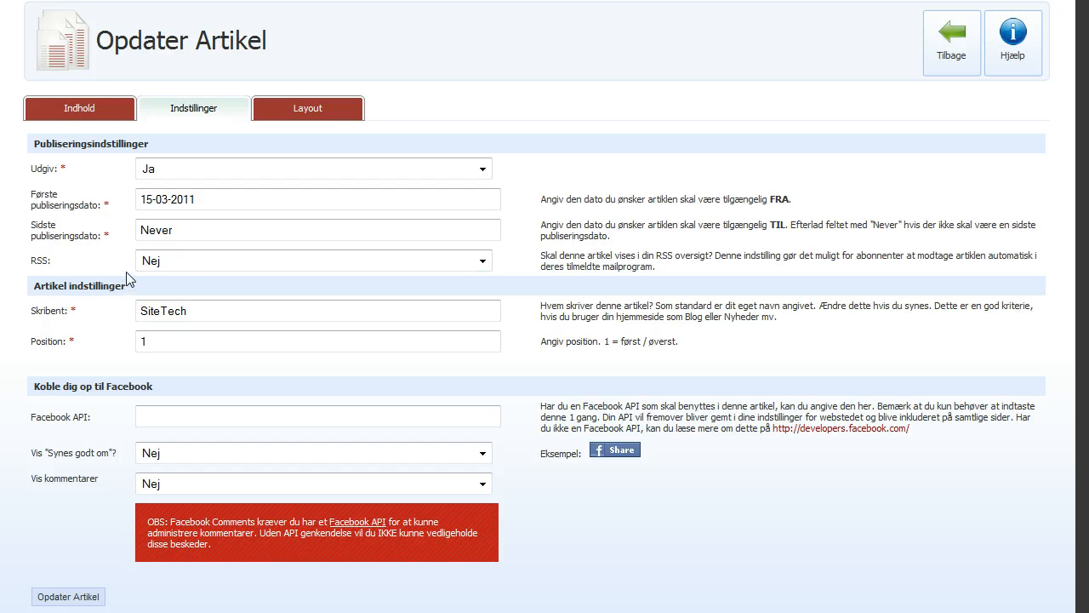
click(189, 263)
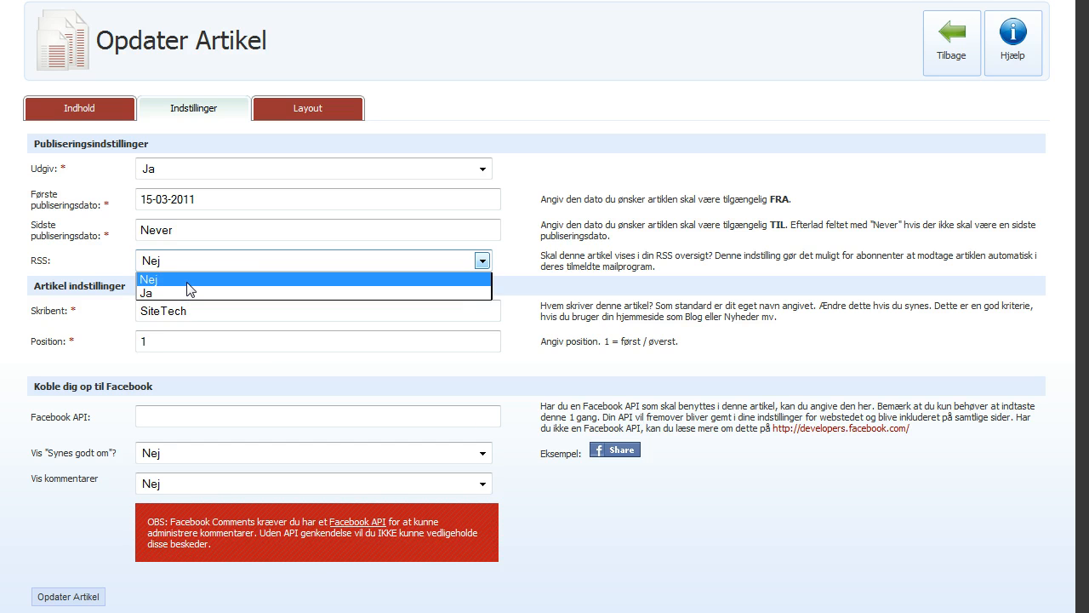
click(188, 283)
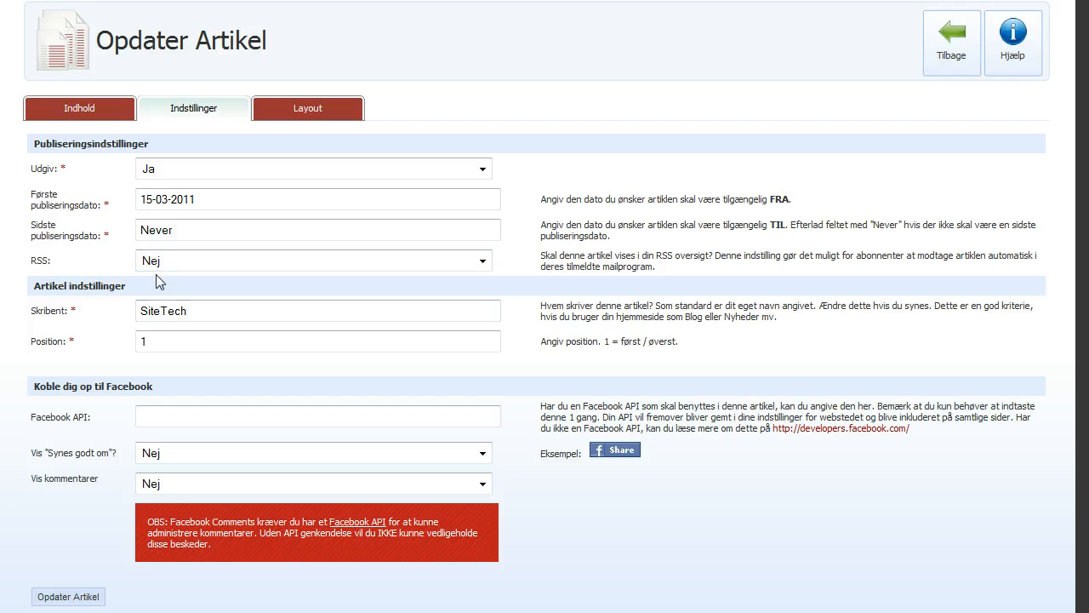
Replace the Skribent author 'SiteTech' with the new author's name
click(220, 314)
drag(221, 314, 36, 315)
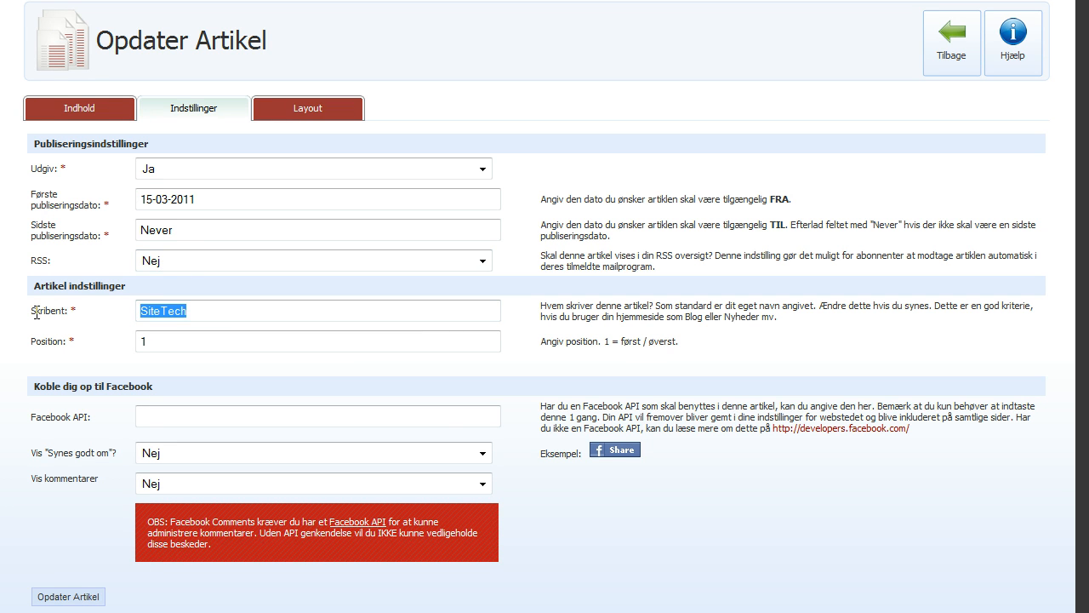
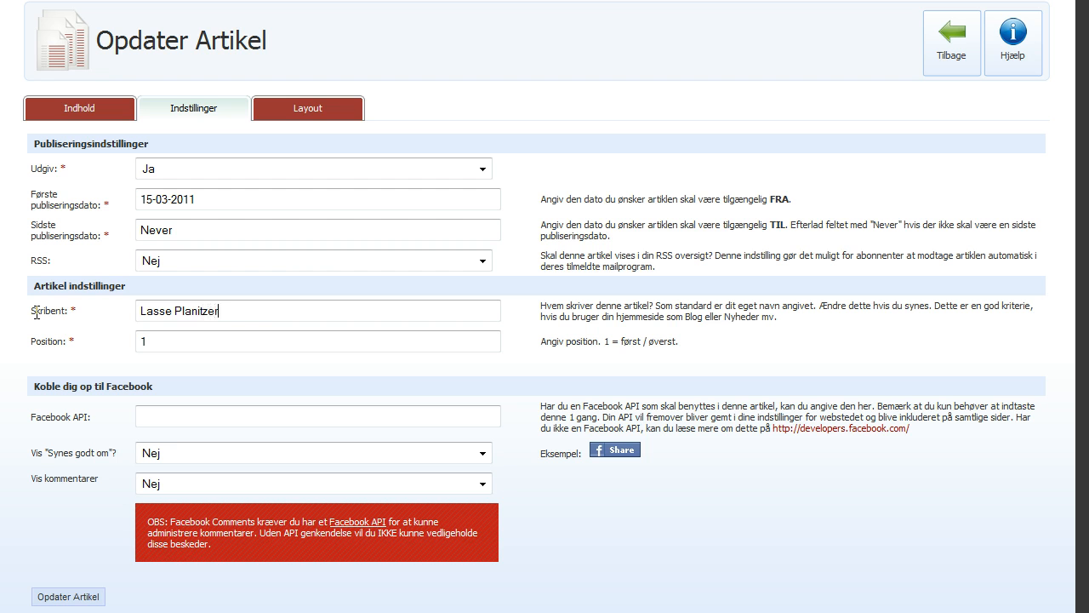
key(Tab)
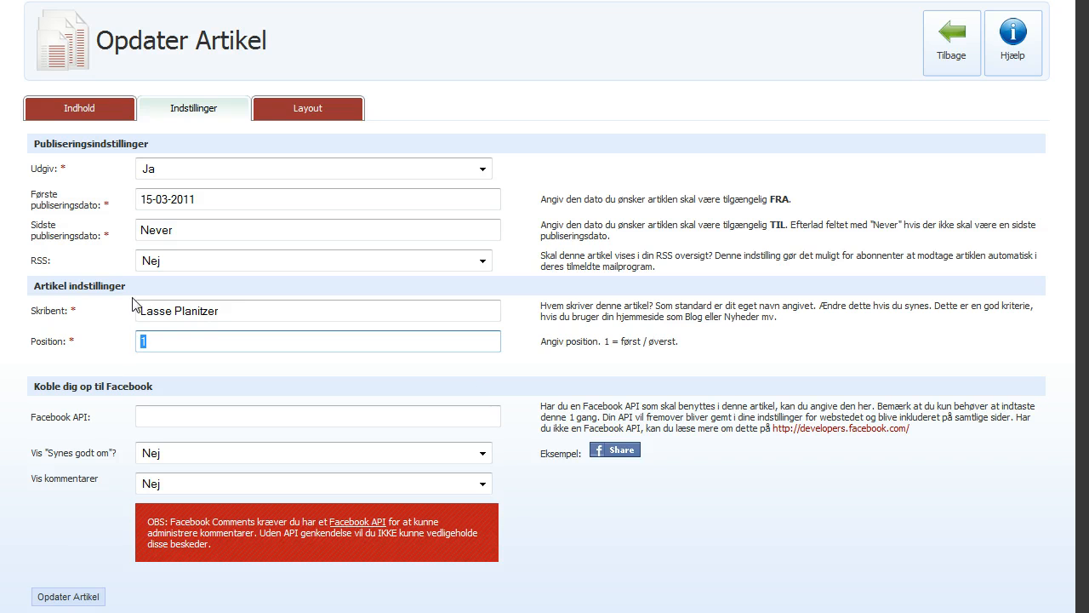
Keep position 1, an empty Facebook API, and likes and comments both set to Nej
click(189, 341)
click(155, 419)
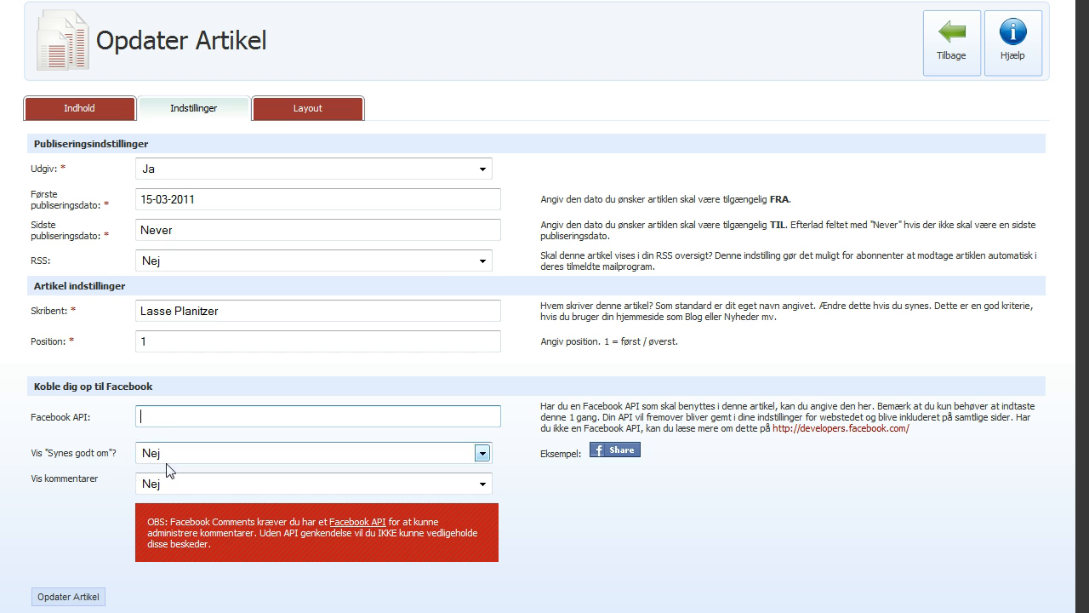
click(169, 453)
click(164, 481)
click(164, 481)
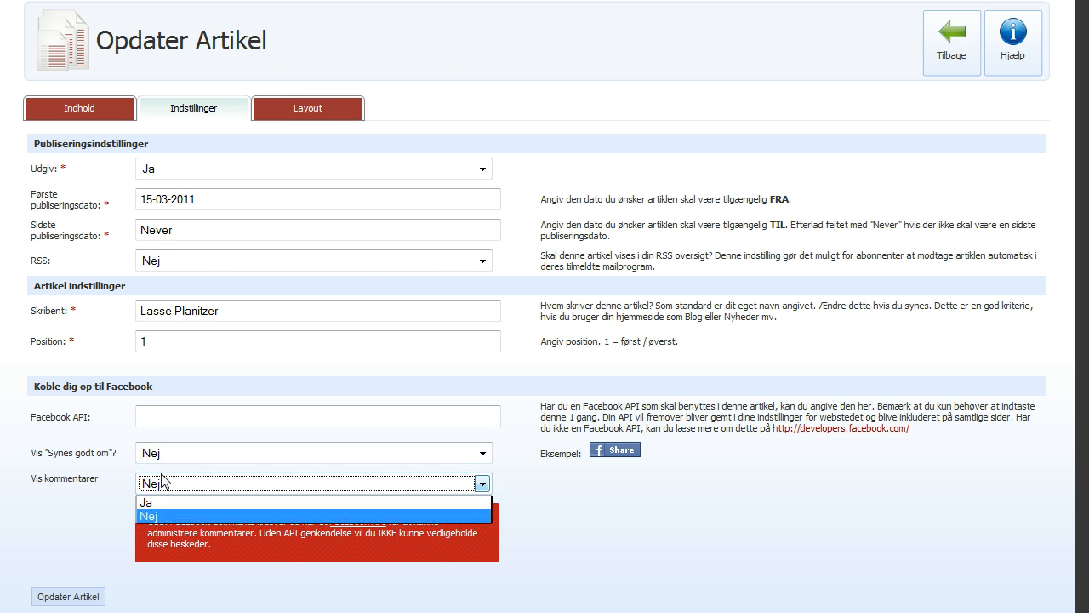
click(164, 481)
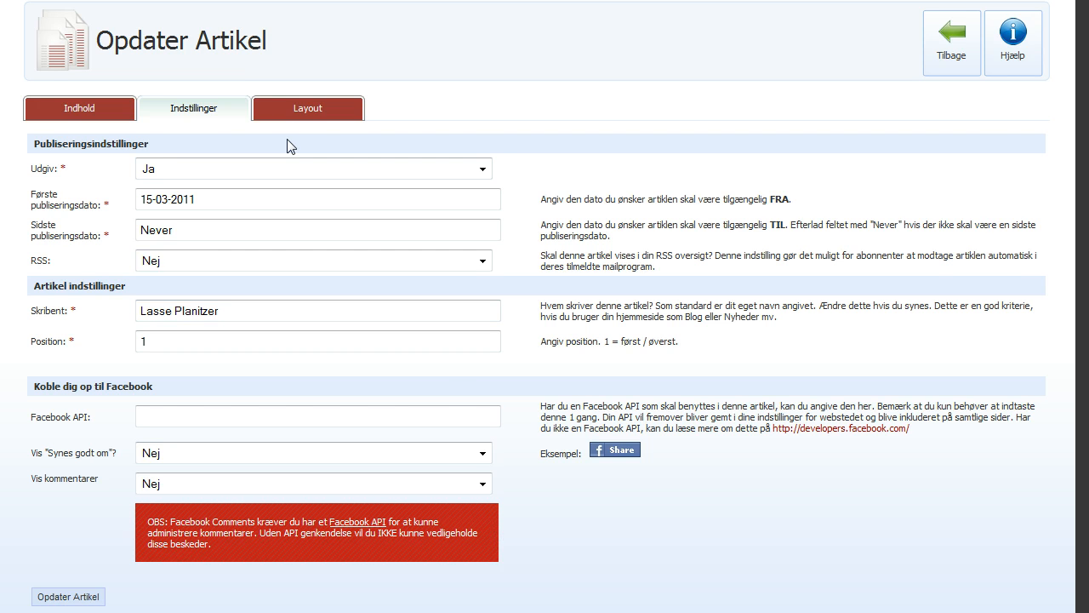
Keep the Article Default layout and save the 404 article with Opdater Artikel
click(299, 113)
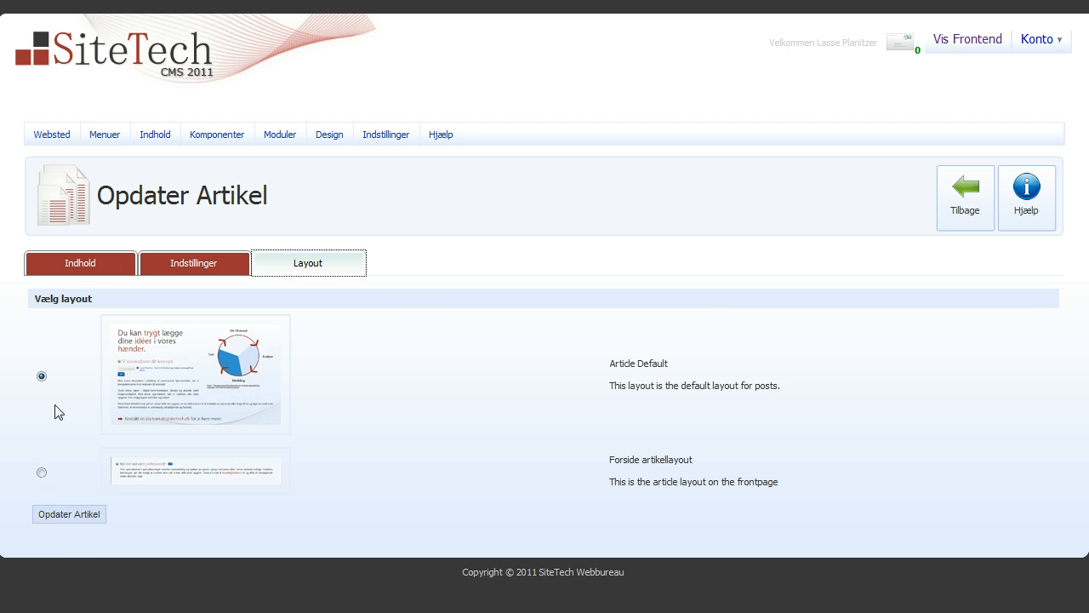
click(66, 515)
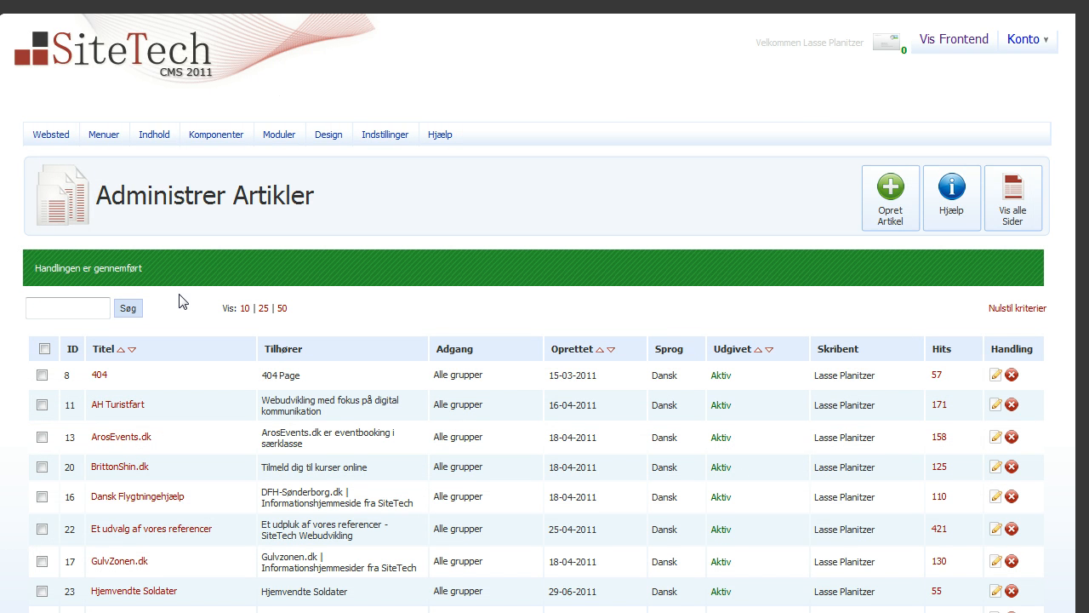
Go to Indhold > Sider > Frontend to list the frontend pages, including the 404 Page
scroll(181, 301, down, 2)
scroll(180, 299, up, 2)
mouse_move(155, 134)
mouse_move(166, 189)
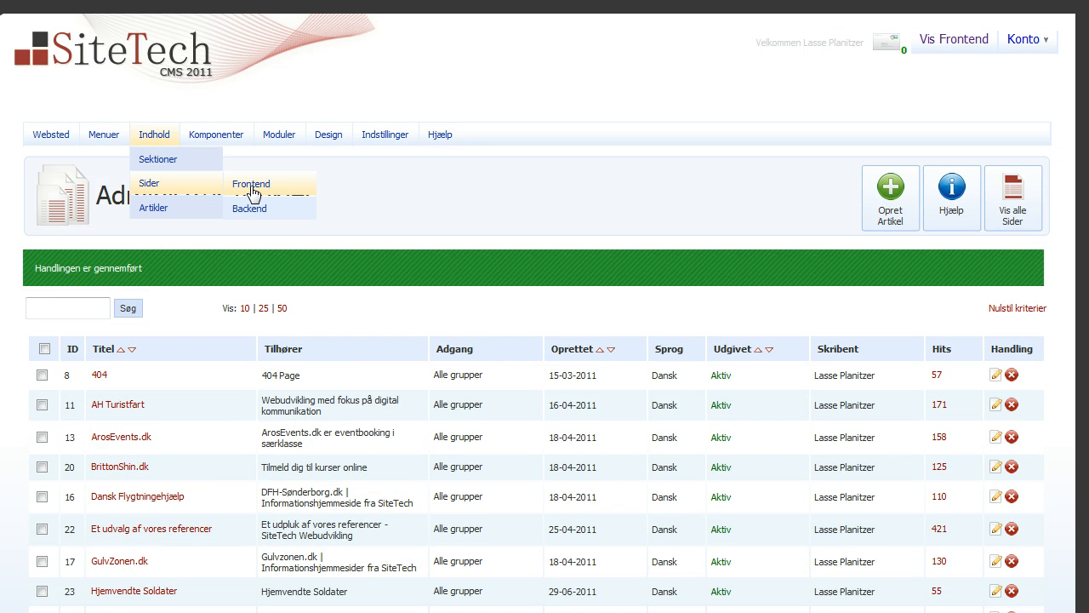
click(252, 192)
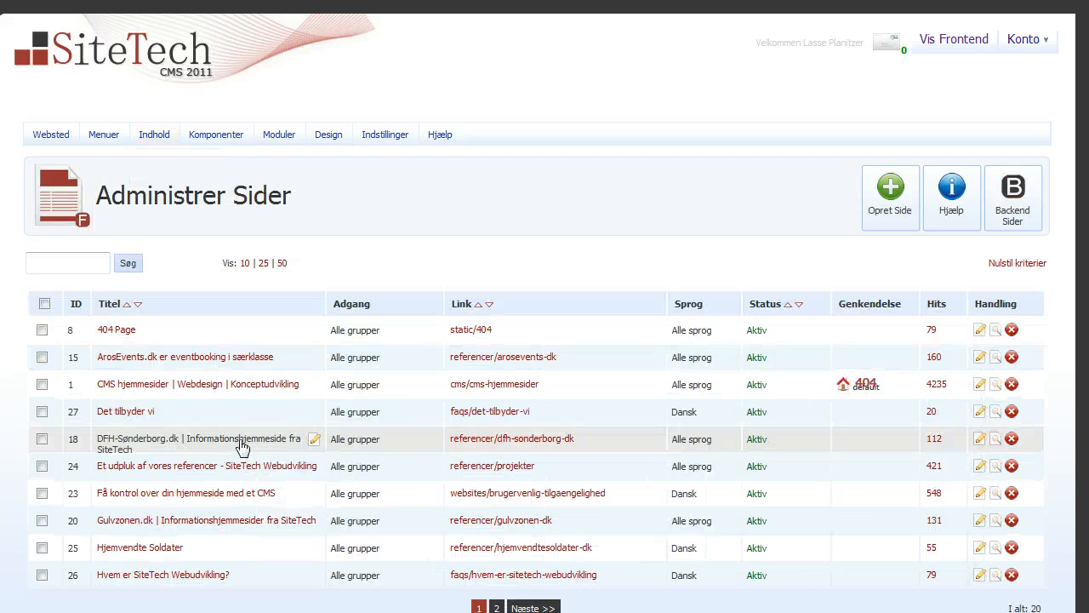
scroll(34, 383, down, 1)
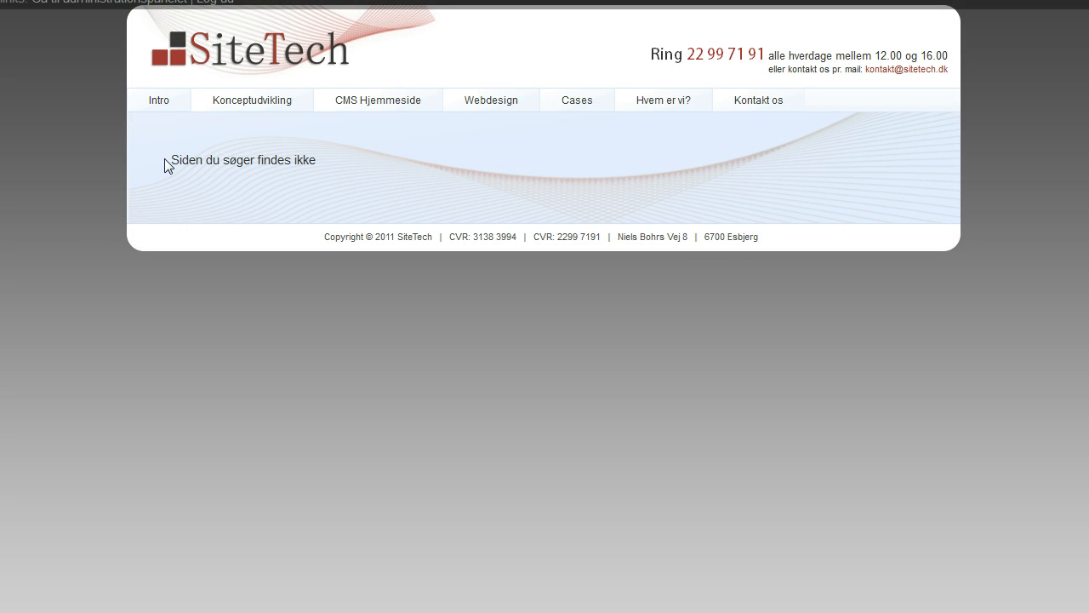
Check the 404 page reads 'Siden du søger findes ikke', then return to the Intro page
drag(170, 160, 321, 167)
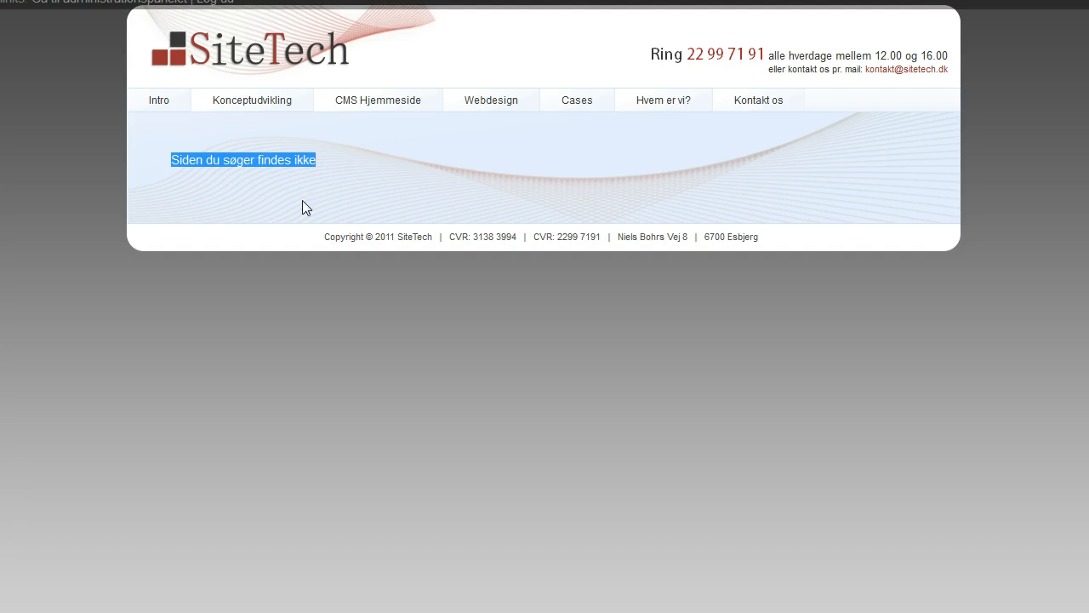
click(333, 163)
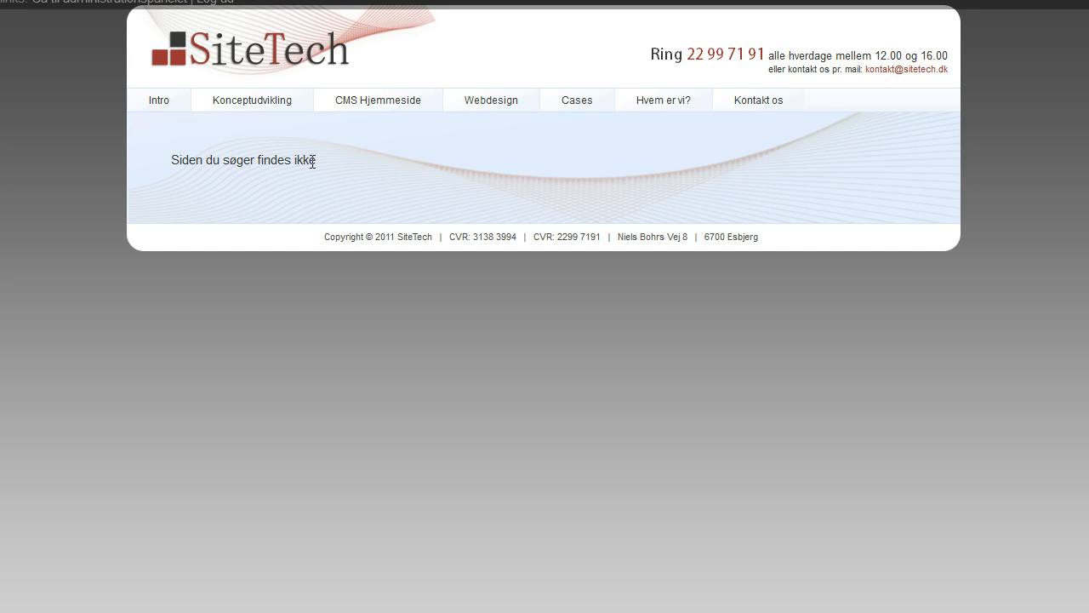
click(160, 100)
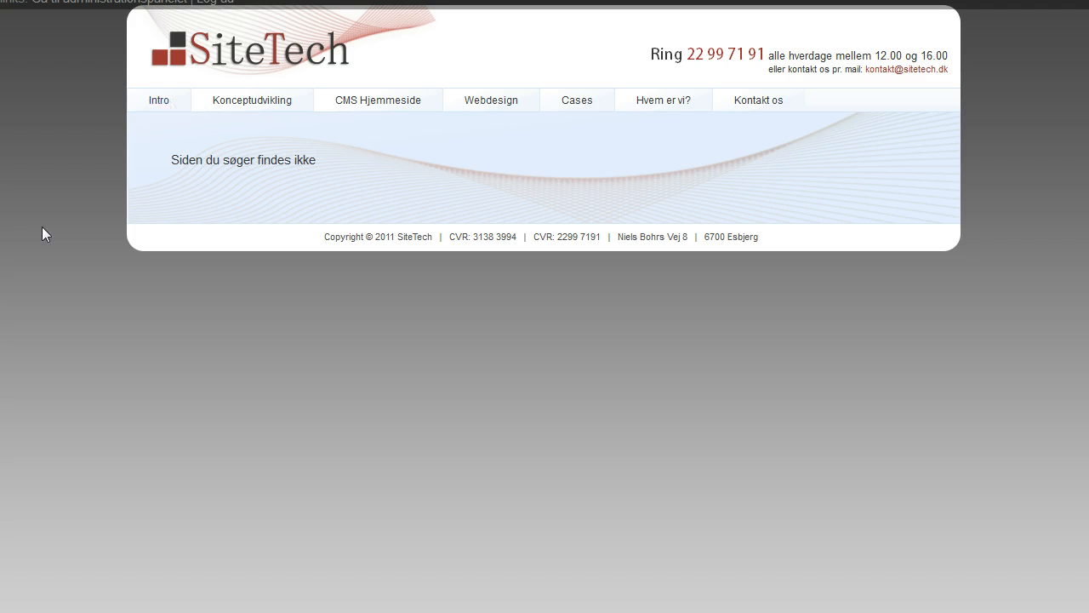